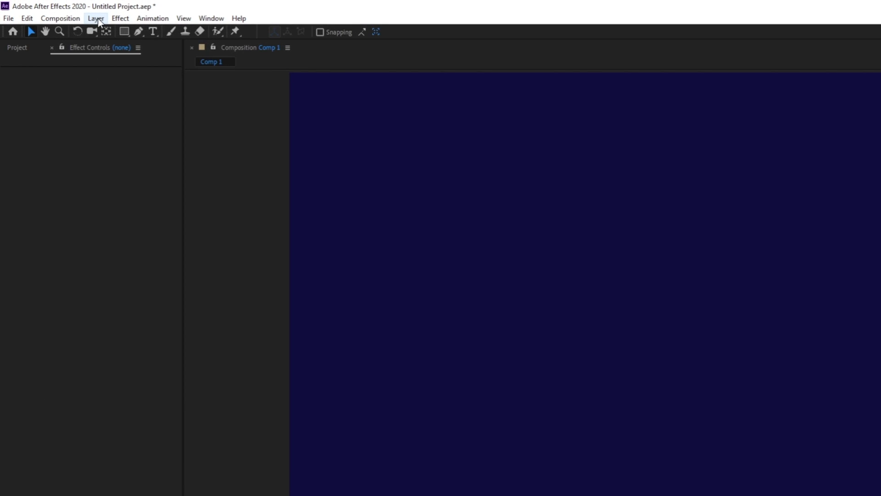
- Add a new empty shape layer from Layer > New > Shape Layer and deselect it
click(98, 18)
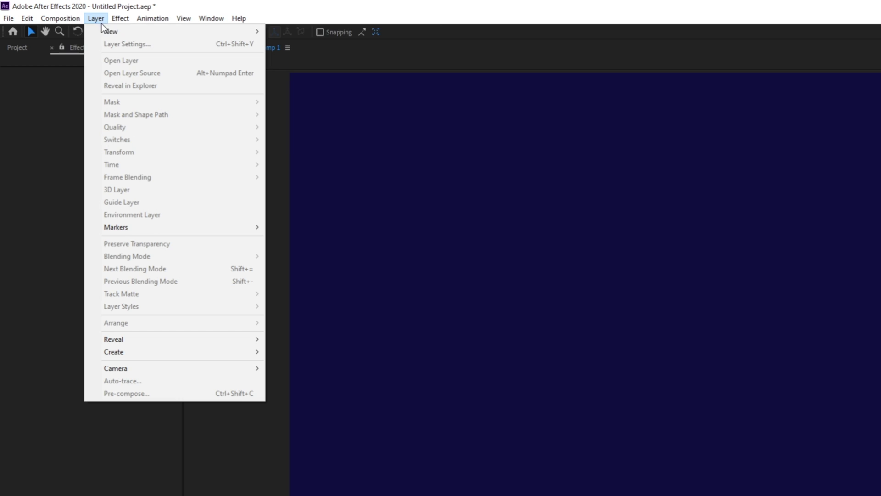
mouse_move(103, 30)
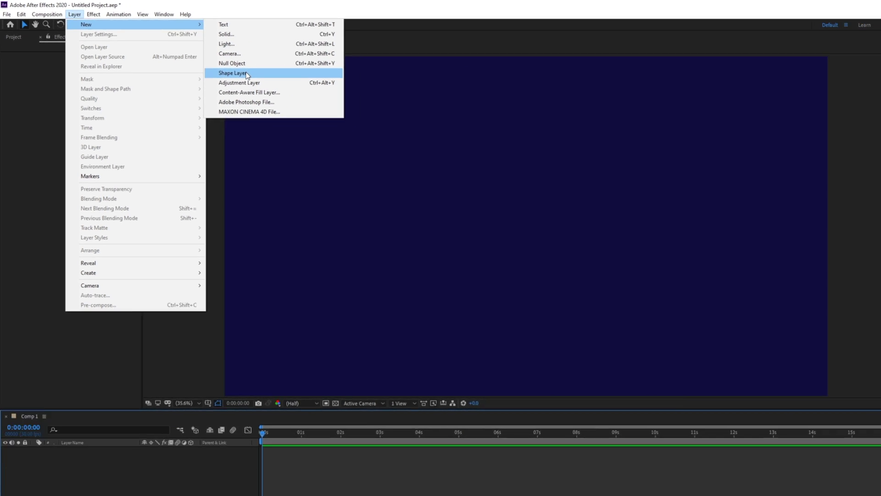
click(318, 95)
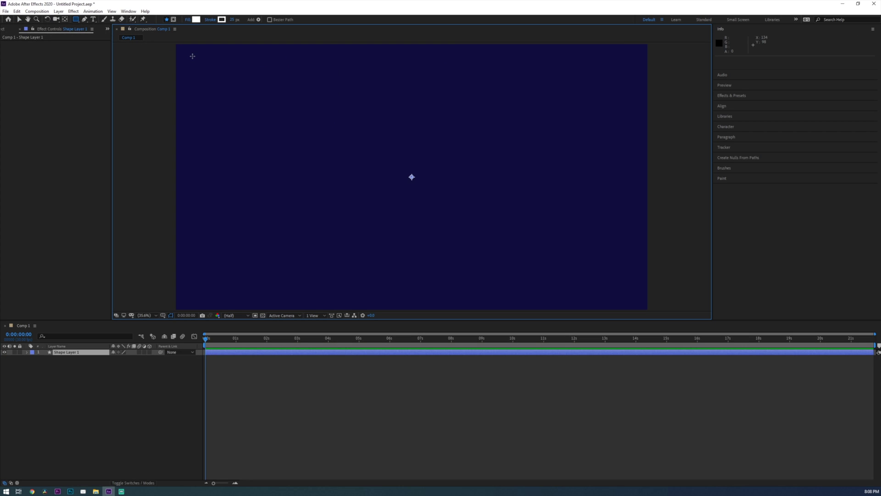
click(87, 370)
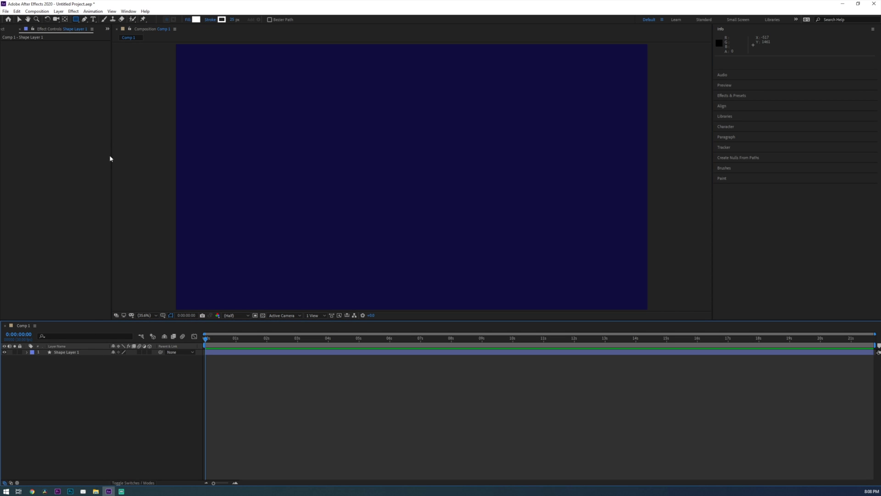
- Draw a straight white horizontal line across the upper canvas with the Pen tool
click(85, 19)
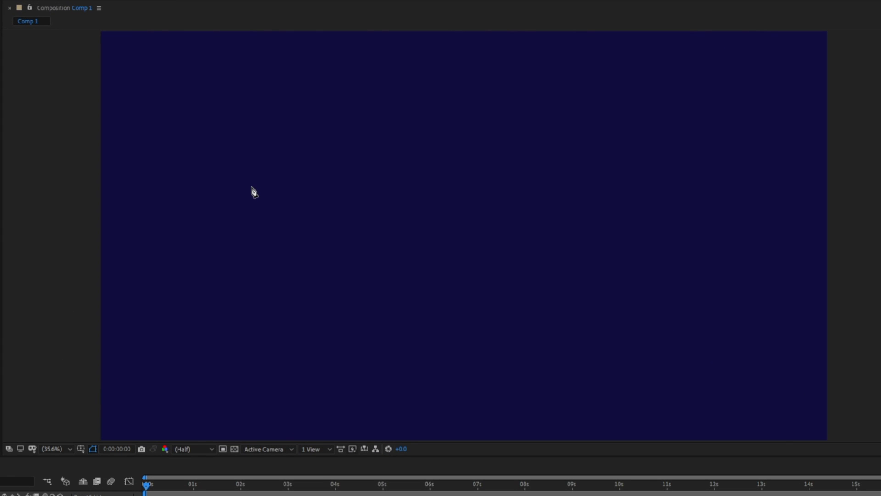
click(168, 184)
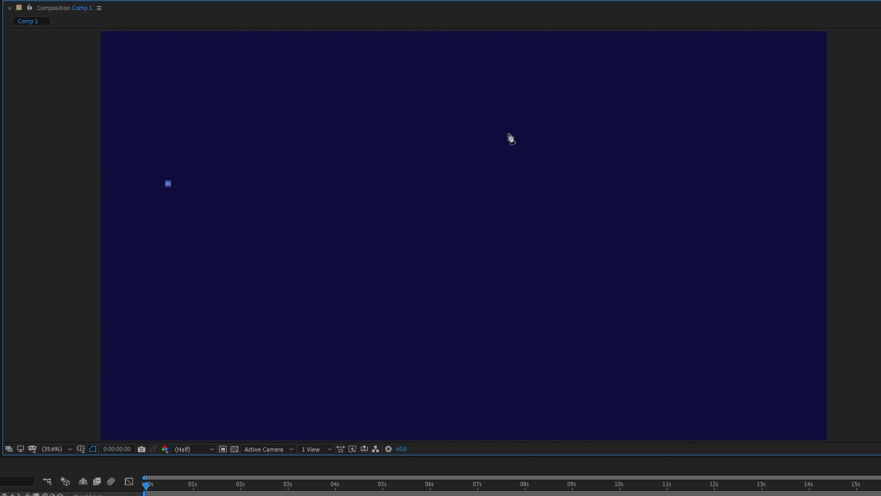
click(727, 184)
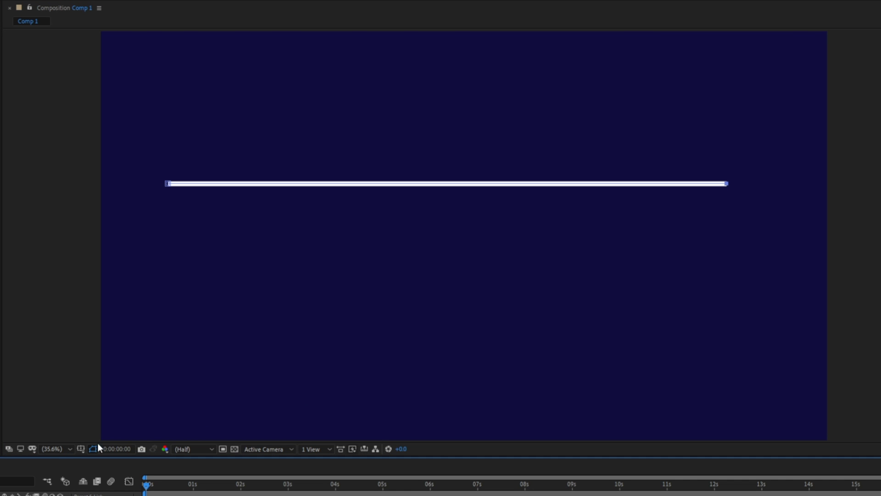
- Centre the line's anchor point with Ctrl+Alt+Home and fine-tune it using the Pan Behind tool
key(v)
key(ctrl+alt+Home)
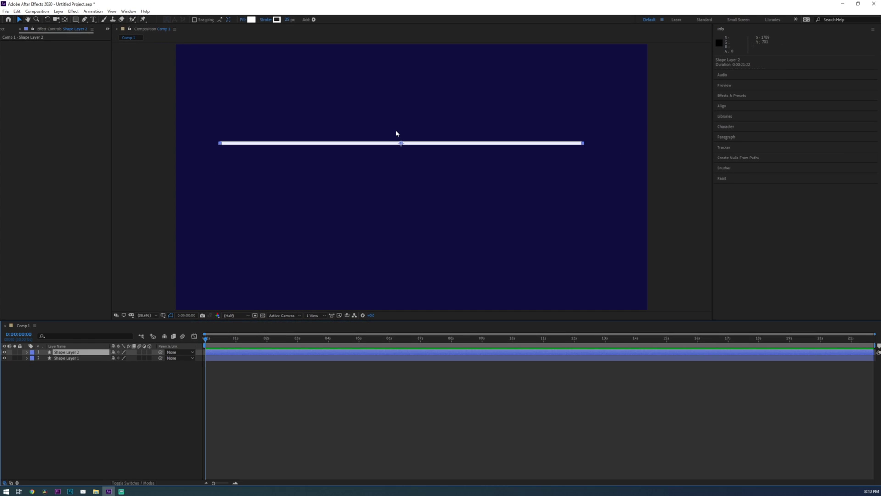
key(y)
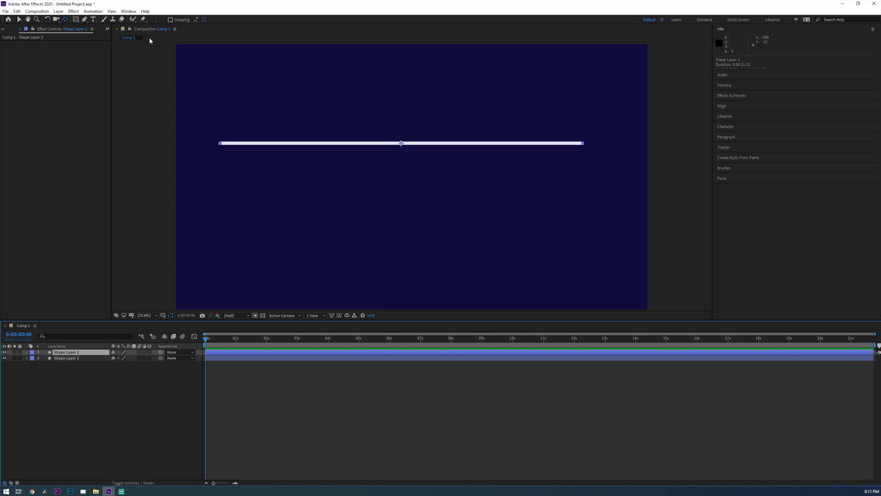
mouse_move(401, 144)
mouse_down()
mouse_move(225, 145)
mouse_move(365, 147)
mouse_move(417, 133)
mouse_move(401, 145)
mouse_up()
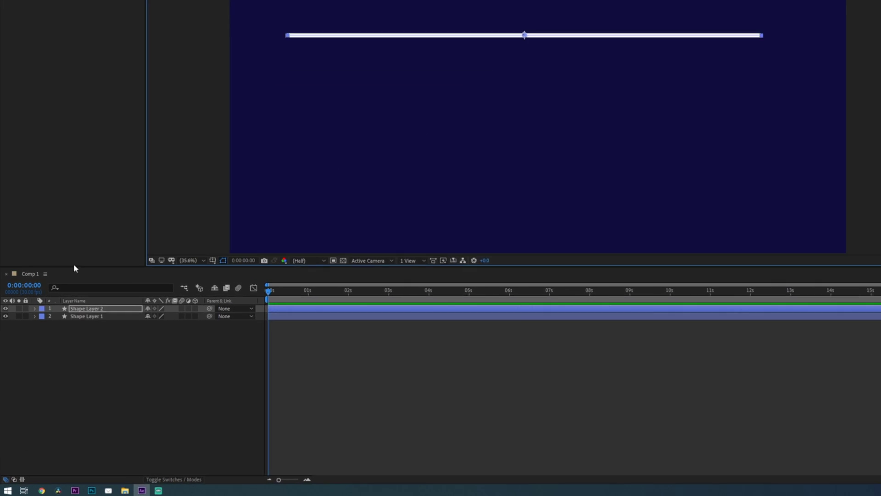
- Unlink Shape Layer 2's Scale and bring the horizontal value down to 48% to shorten the line
click(34, 308)
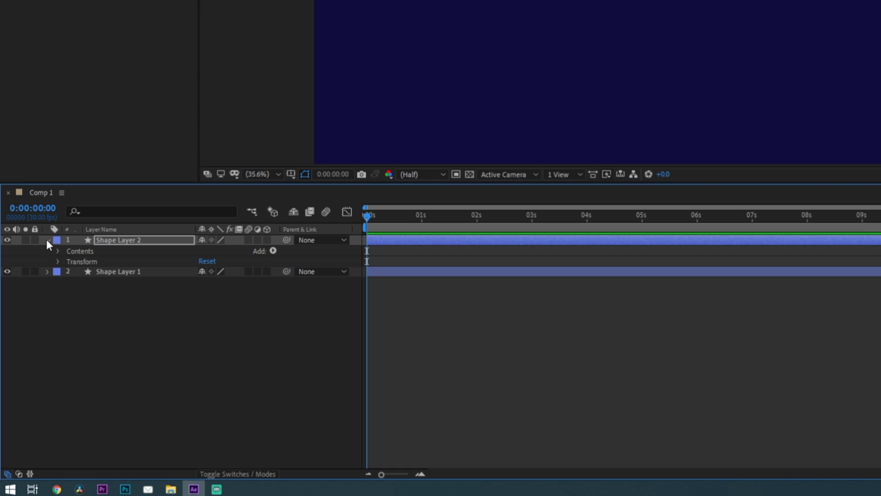
click(104, 239)
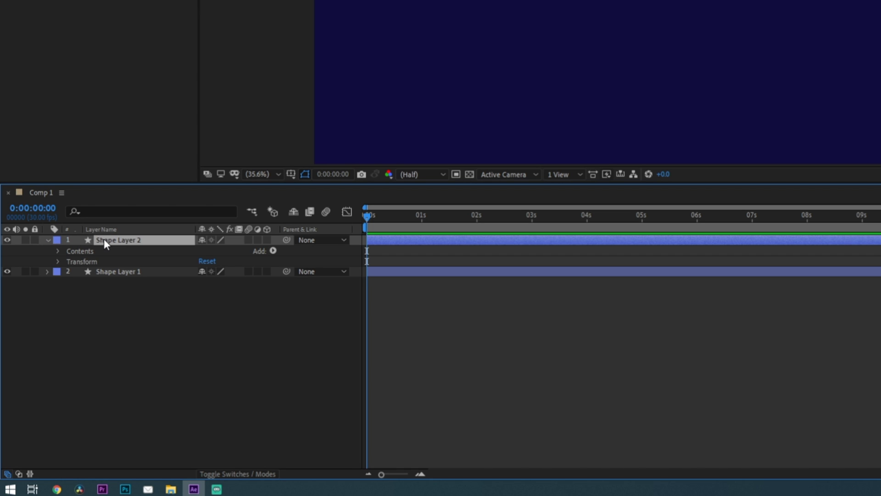
key(s)
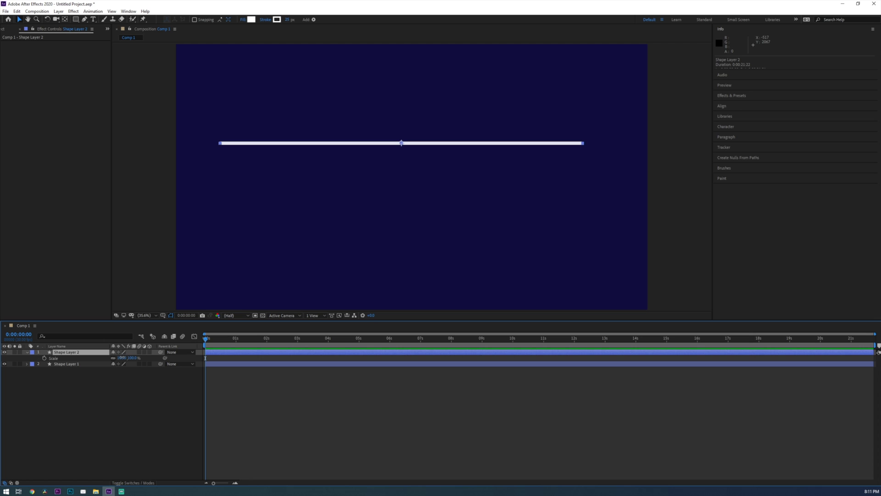
drag(218, 249, 250, 249)
mouse_move(134, 357)
mouse_down()
mouse_move(98, 357)
mouse_move(143, 357)
mouse_move(120, 358)
mouse_up()
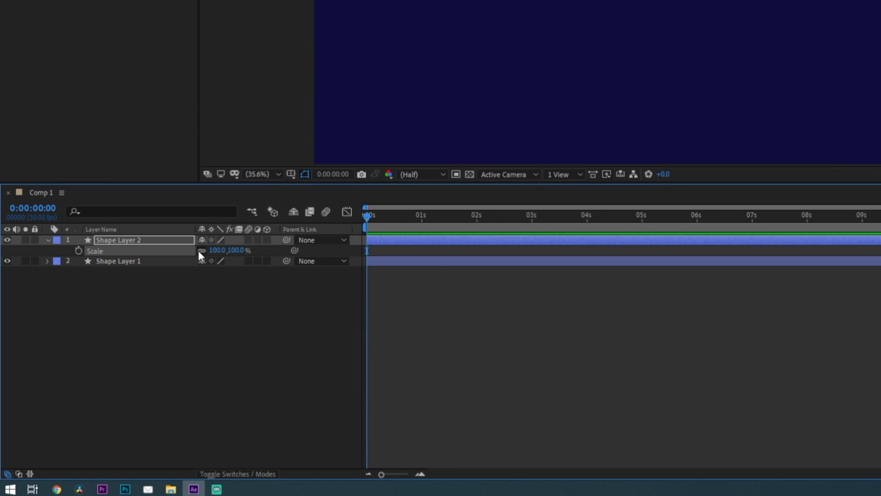
click(201, 250)
drag(213, 250, 229, 250)
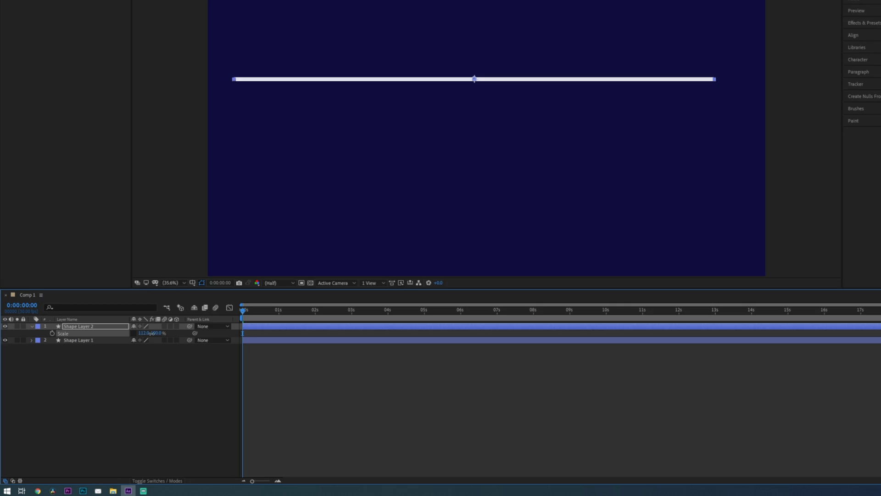
drag(152, 333, 105, 361)
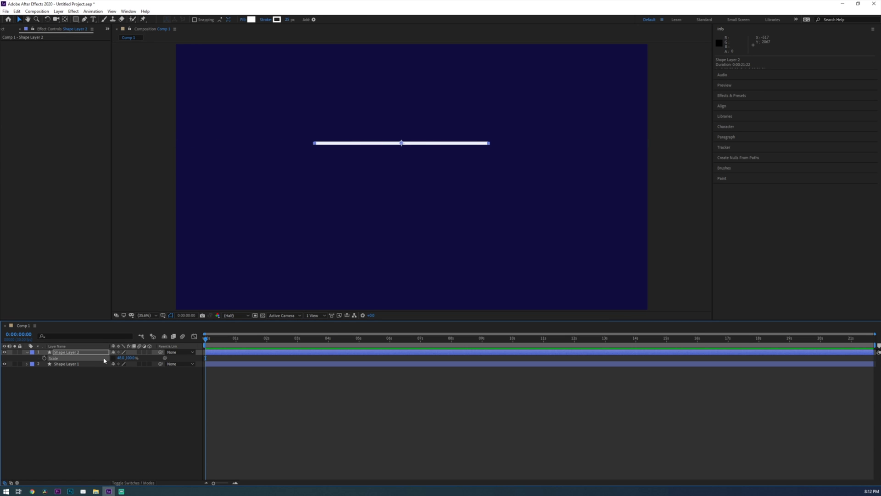
- Keyframe Shape Layer 2's horizontal Scale from 0% at the start to 100% at 0:00:01:17
click(32, 491)
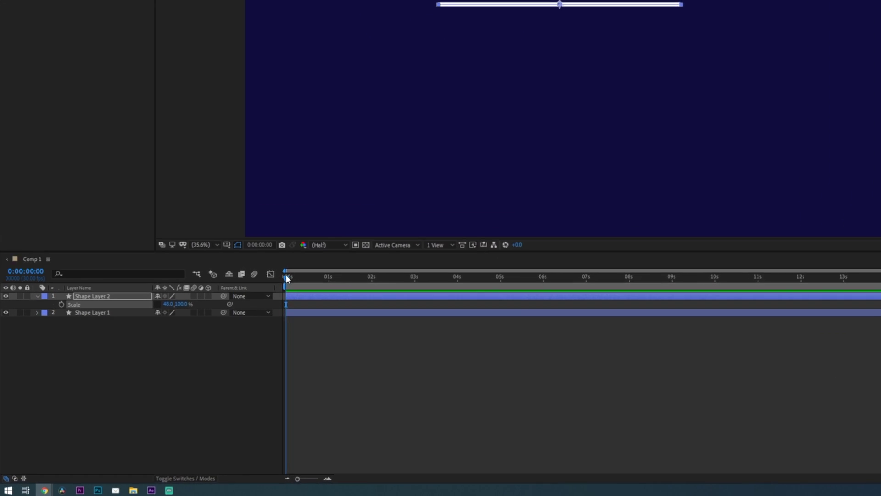
click(77, 251)
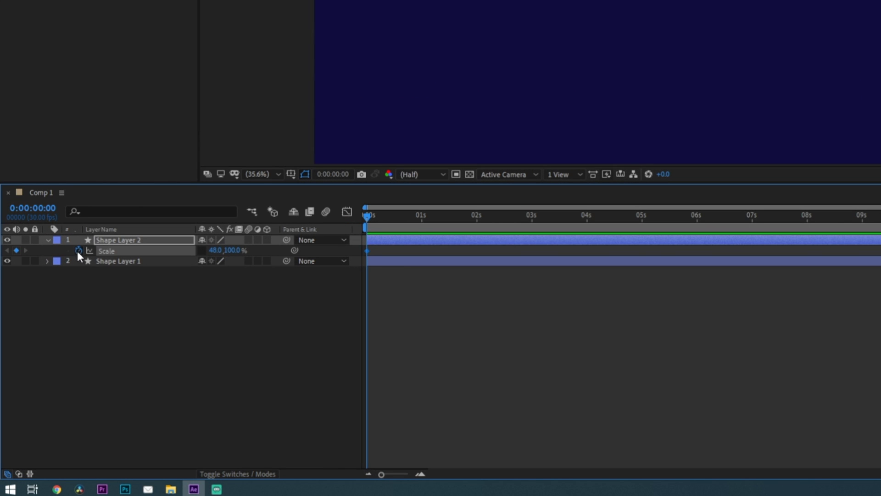
click(216, 250)
drag(368, 214, 453, 204)
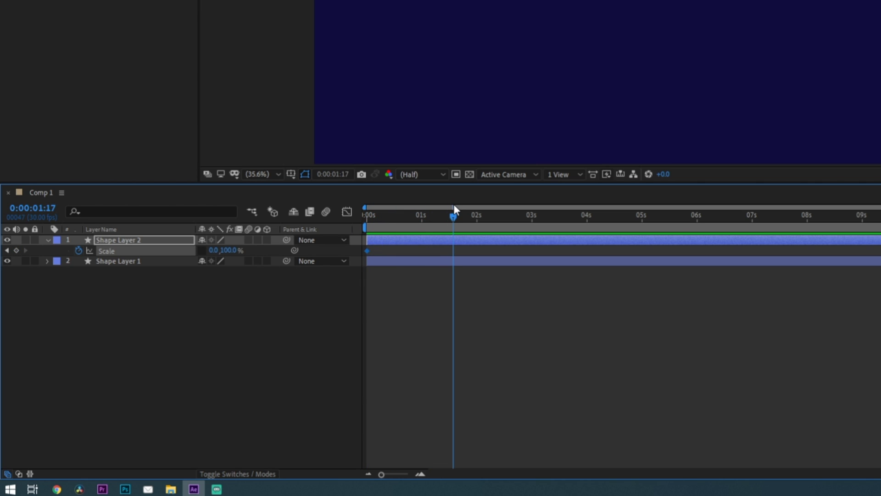
click(213, 250)
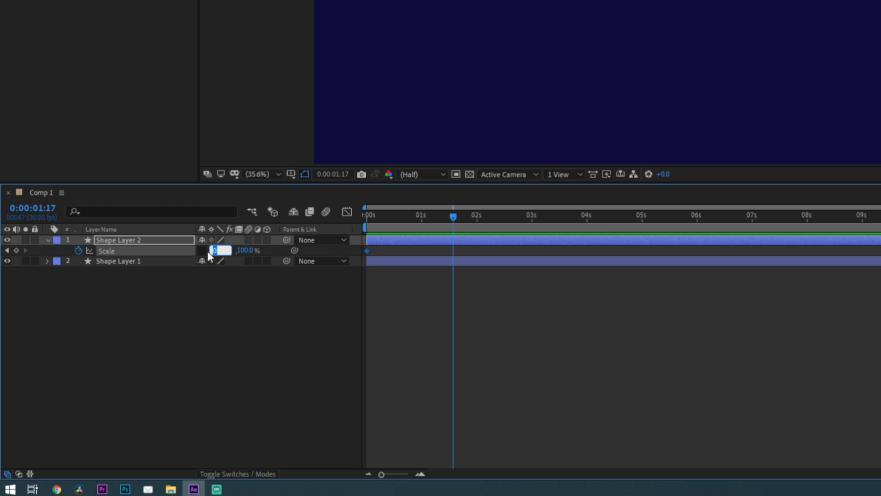
text(100)
key(Return)
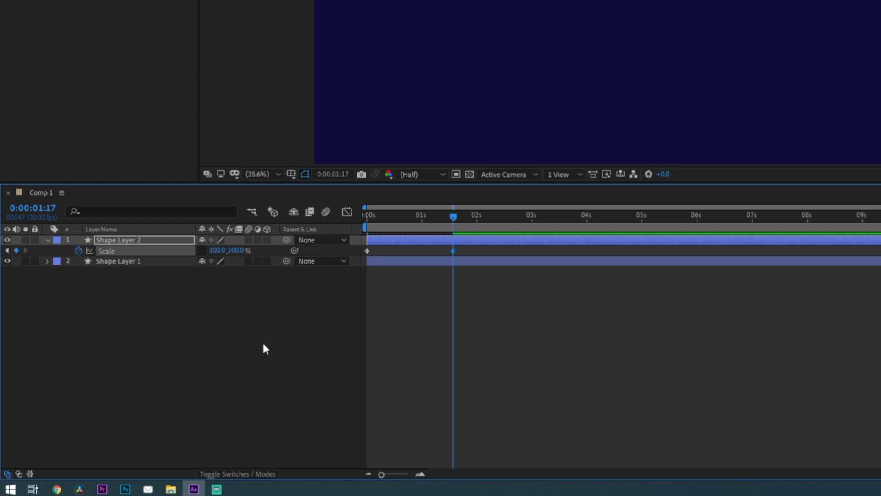
drag(454, 216, 469, 214)
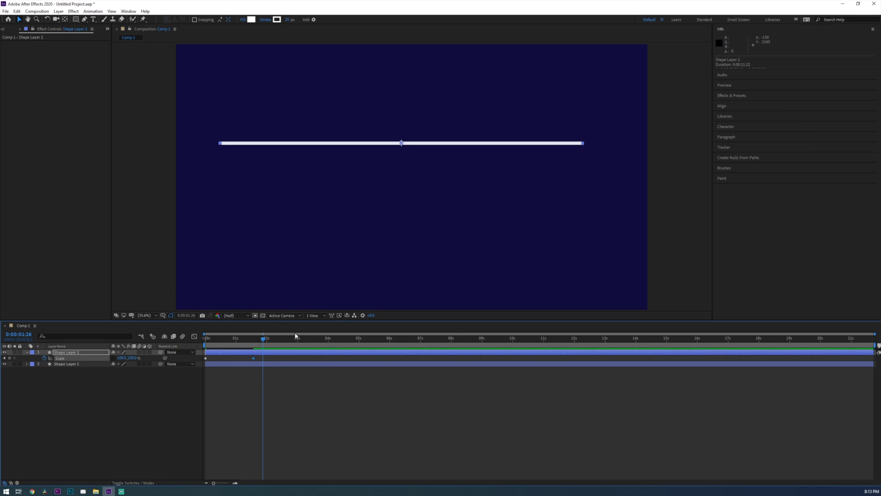
- Return to the comp start and preview the line growing outward
drag(263, 339, 198, 337)
key(space)
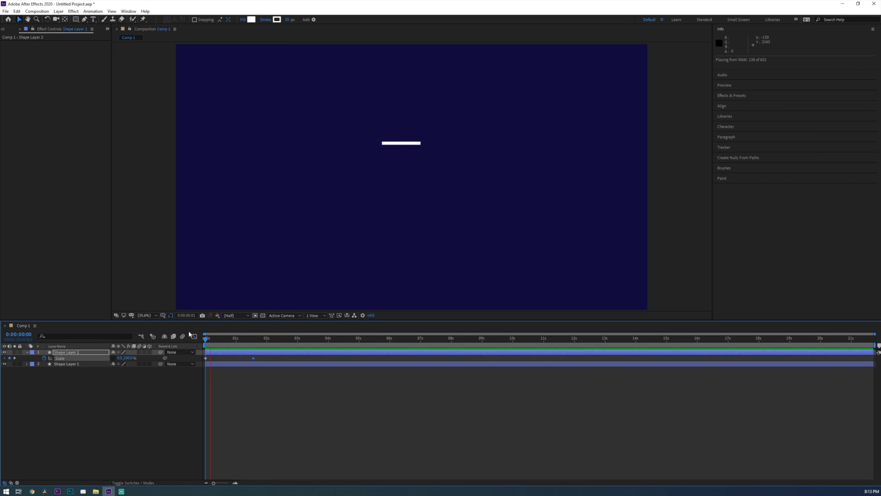
key(space)
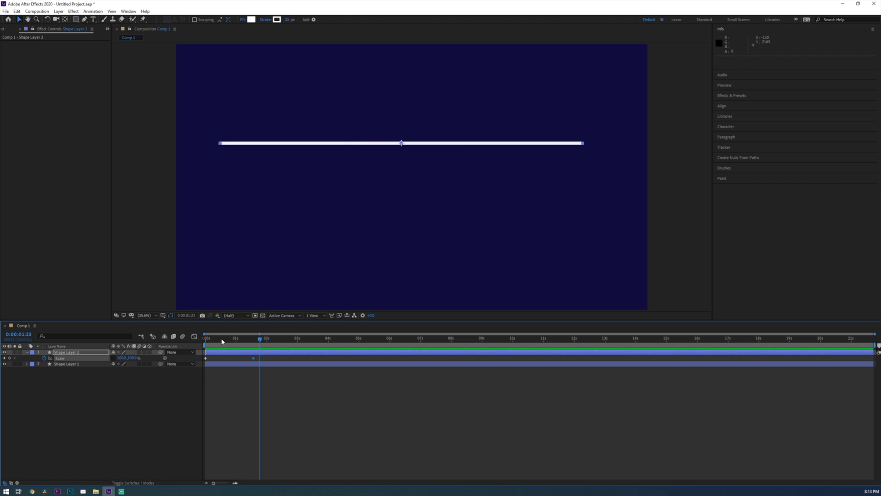
key(space)
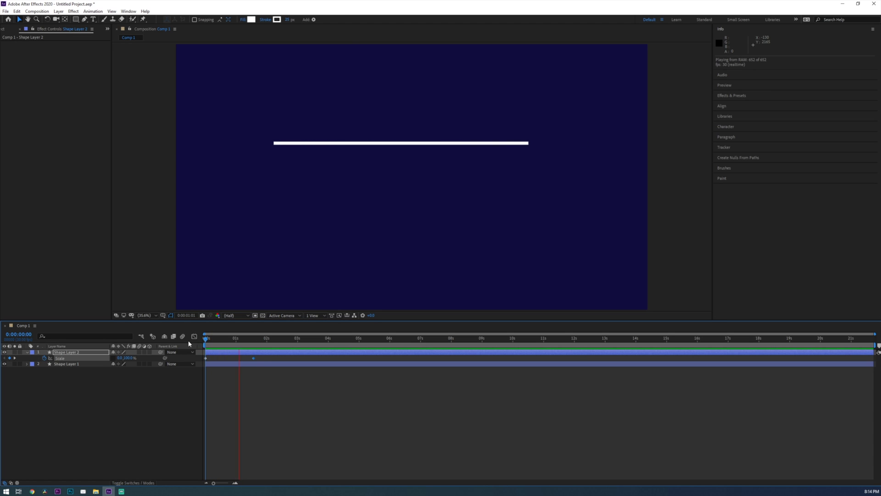
- Move the line's anchor point to its left end with the Pan Behind tool and preview the growth
key(space)
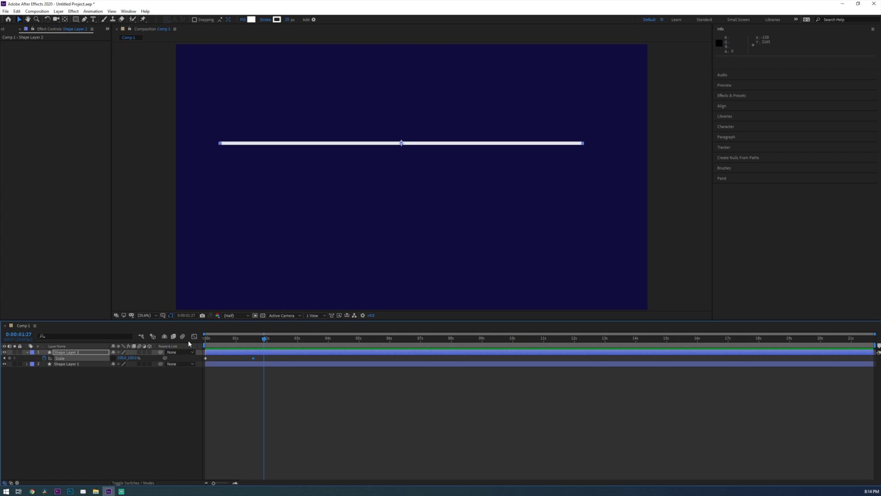
key(y)
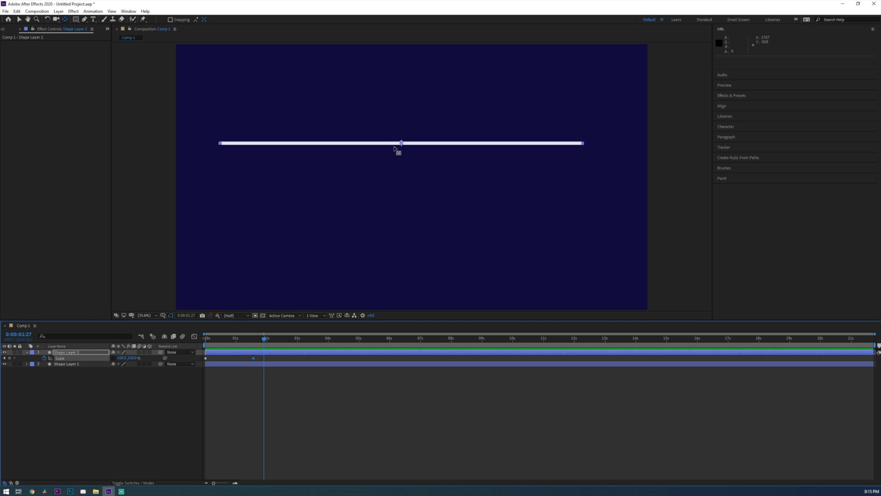
click(401, 143)
drag(401, 144, 220, 144)
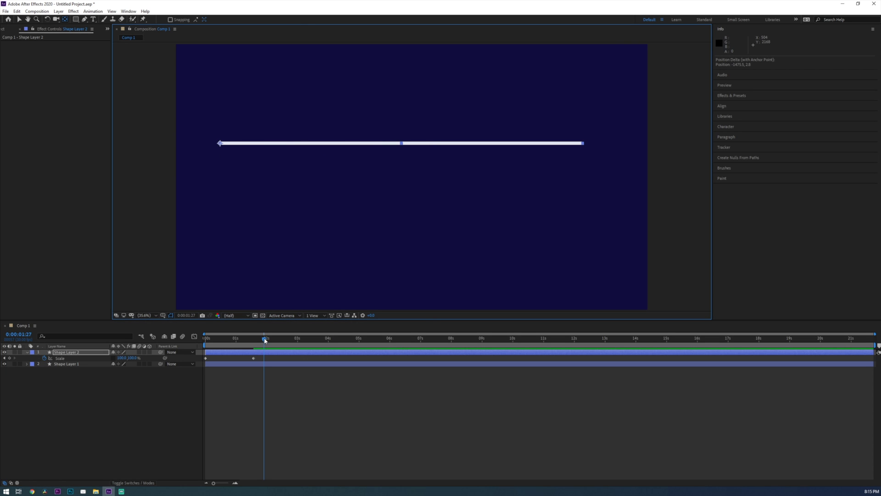
drag(265, 340, 180, 338)
key(space)
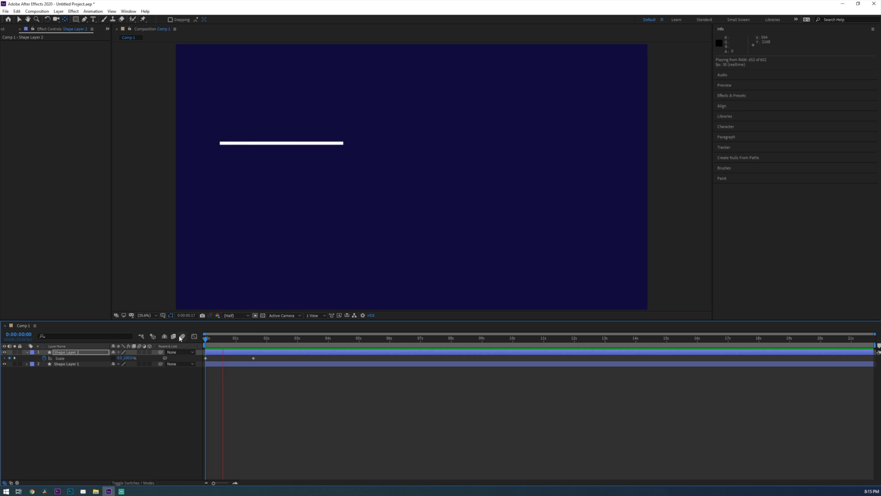
key(space)
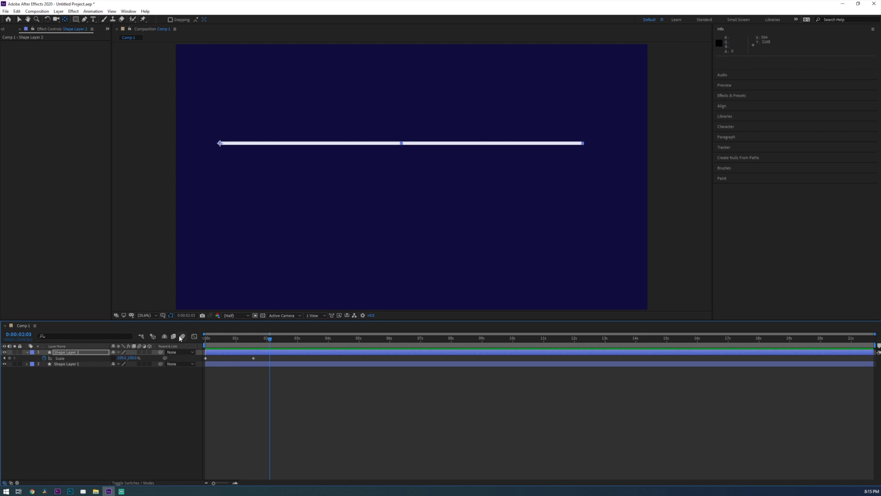
- Shift the anchor point partway along the line's left half and preview again
drag(225, 146, 301, 147)
drag(270, 339, 252, 341)
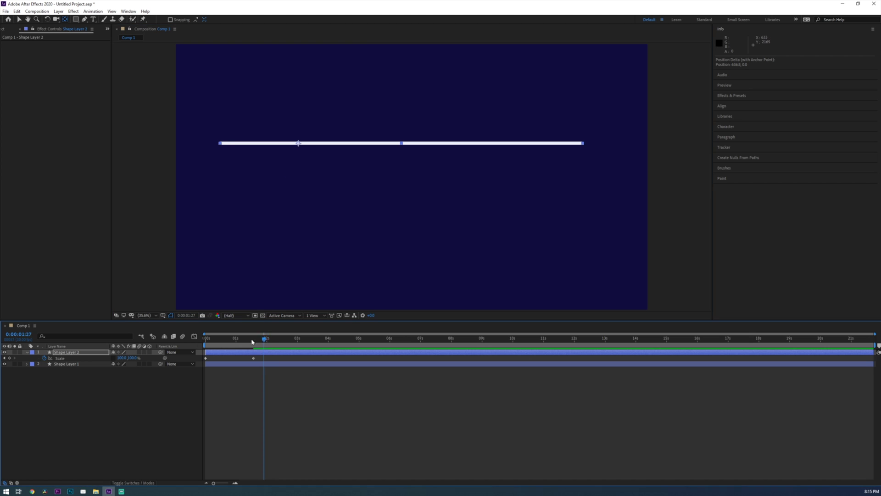
key(space)
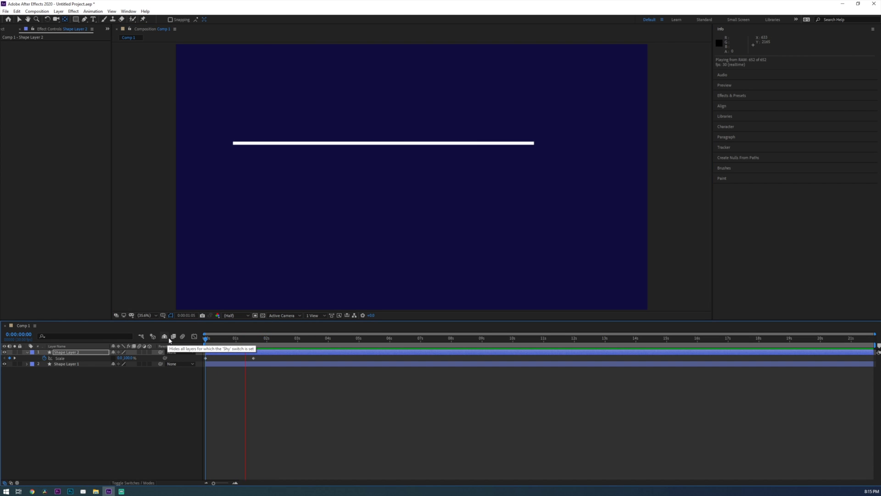
key(space)
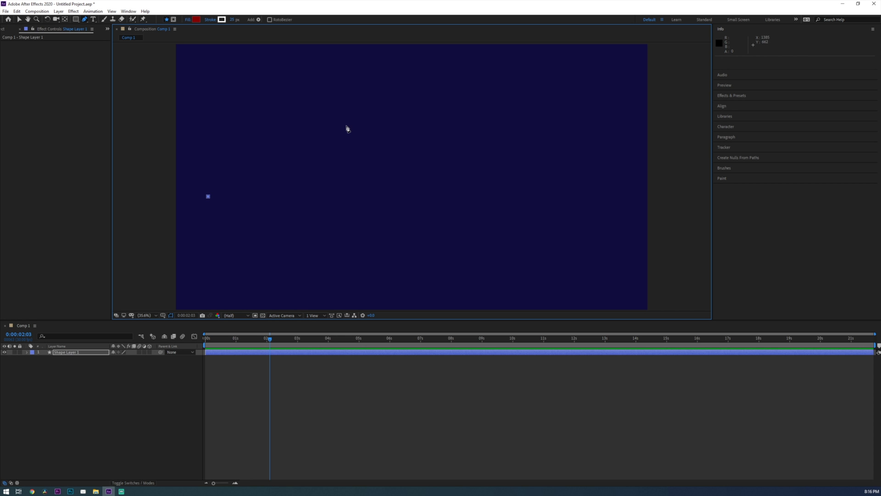
- Draw a long looping curved path across the composition with smooth Pen tool vertices
click(348, 125)
drag(351, 126, 406, 137)
drag(430, 211, 481, 222)
drag(533, 128, 519, 87)
drag(391, 87, 368, 141)
drag(358, 255, 450, 260)
click(540, 225)
- Set the curved path's Fill to None, keeping the 20 px white stroke
click(188, 20)
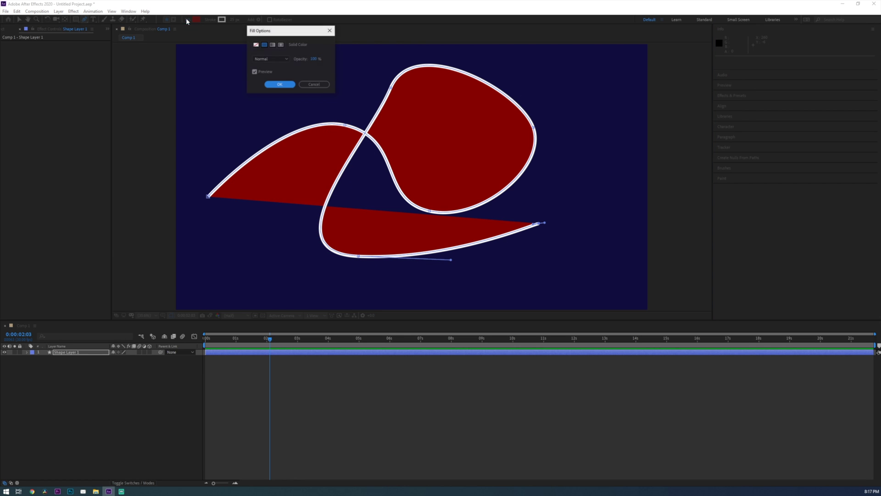
click(256, 45)
click(279, 85)
click(236, 20)
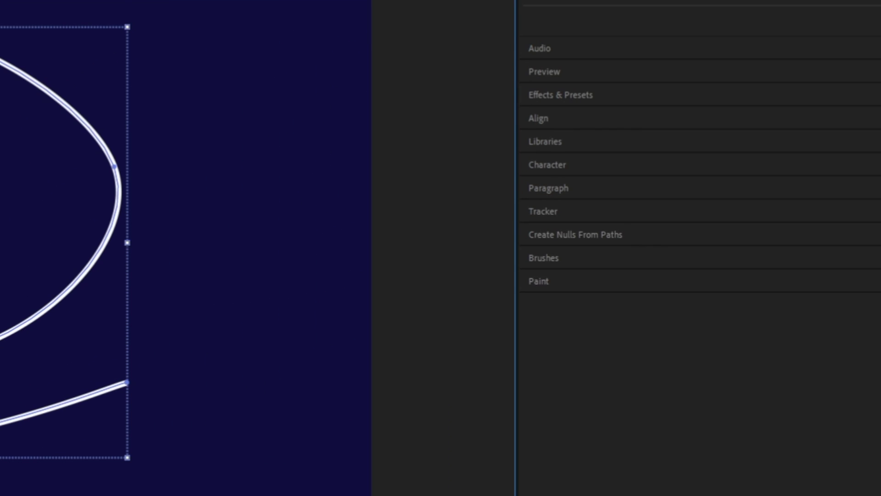
click(625, 234)
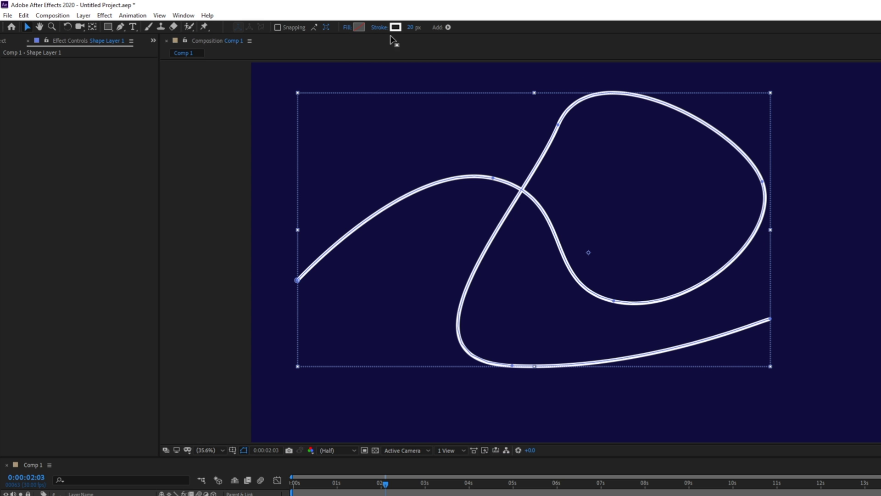
click(182, 15)
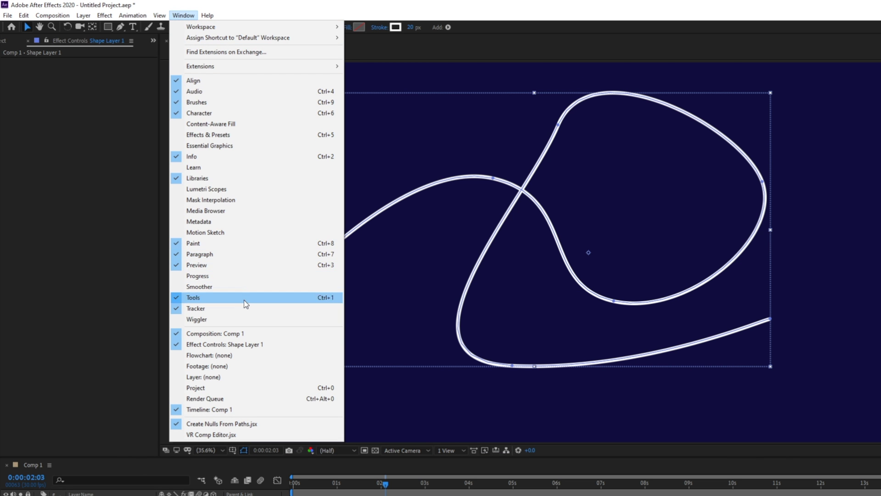
- Select Shape Layer 1's Path 1 Path property and run Trace Path to create a null following the curve
click(253, 423)
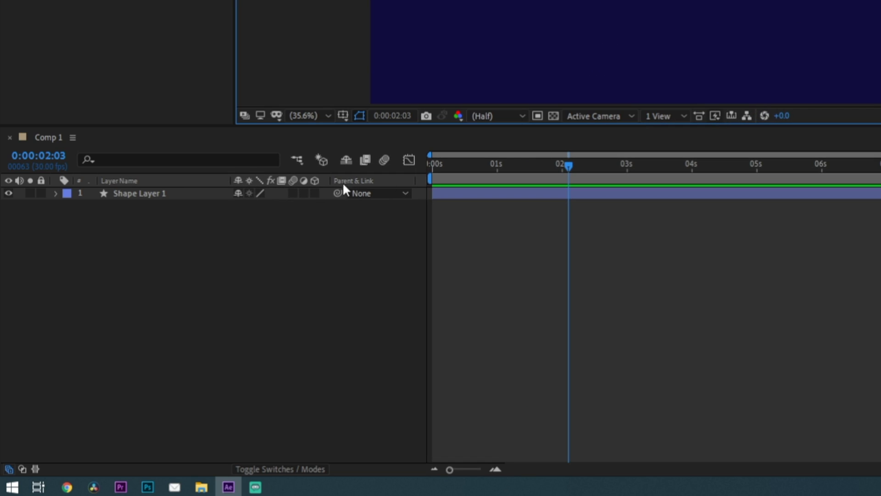
click(56, 193)
click(69, 205)
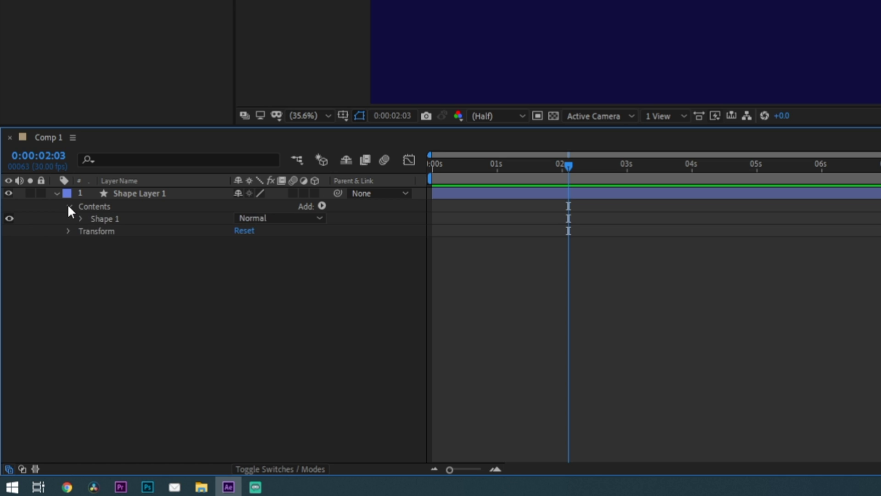
click(81, 219)
click(92, 231)
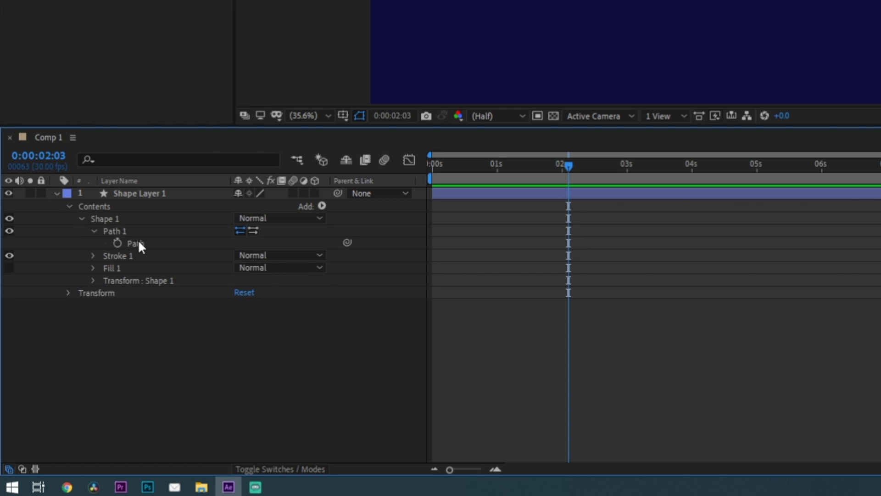
click(130, 243)
click(819, 134)
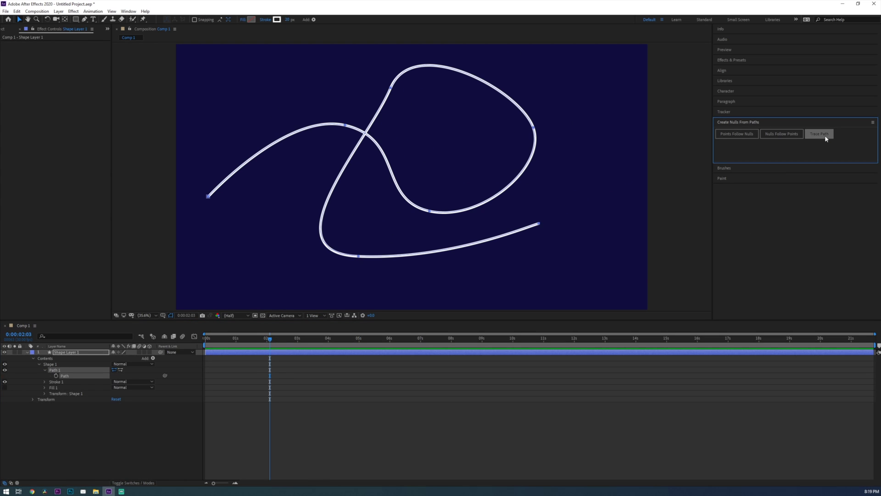
mouse_move(274, 339)
mouse_down()
mouse_move(232, 339)
mouse_move(297, 336)
mouse_up()
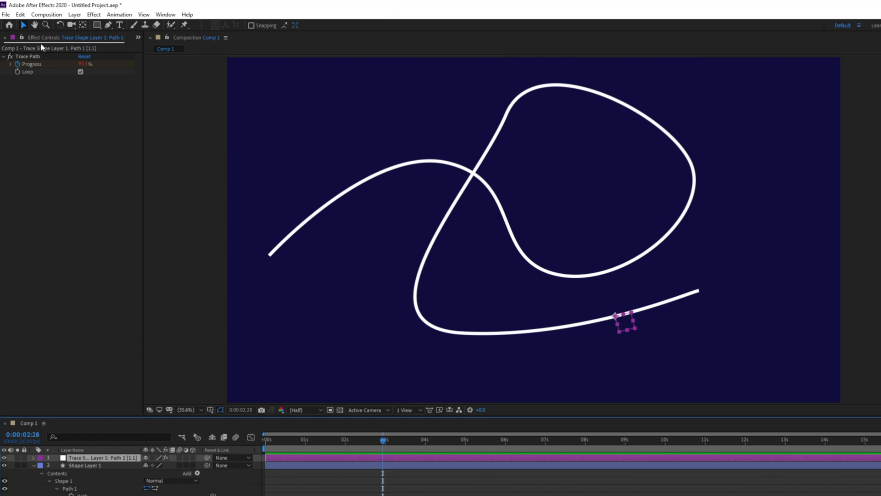
- Uncheck Loop in the trace null's Trace Path effect so Progress reads 100%
click(41, 44)
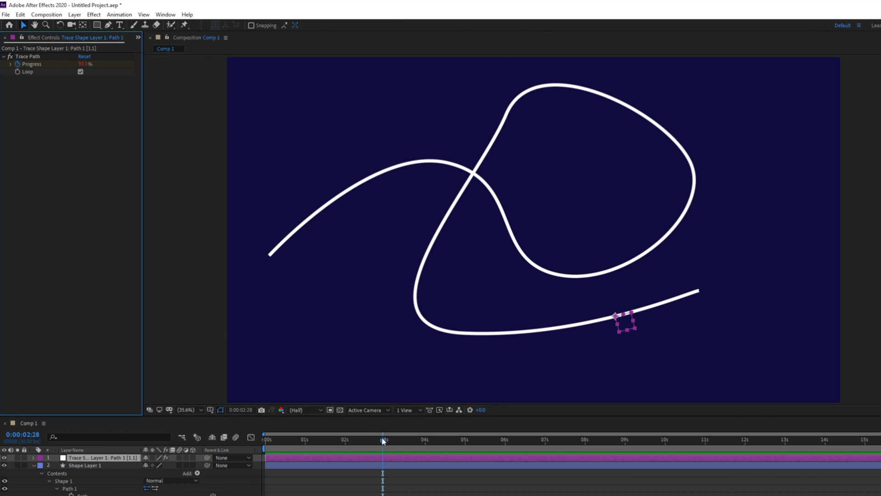
drag(383, 440, 330, 449)
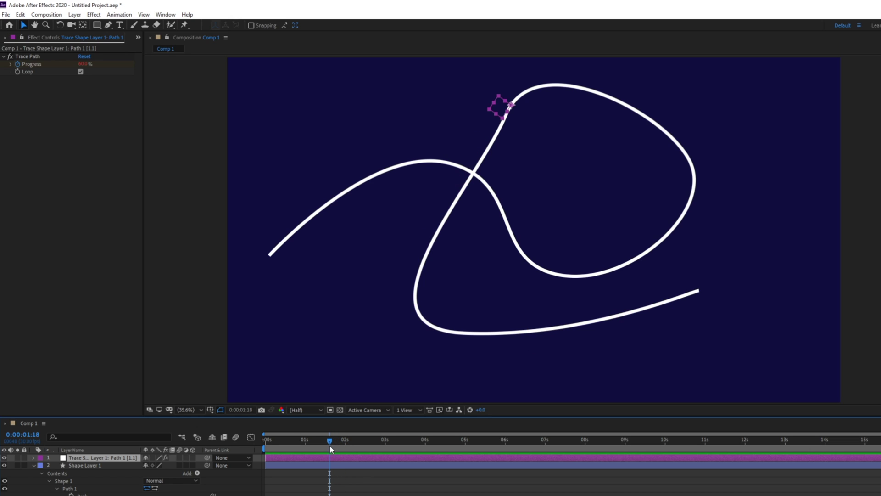
click(80, 72)
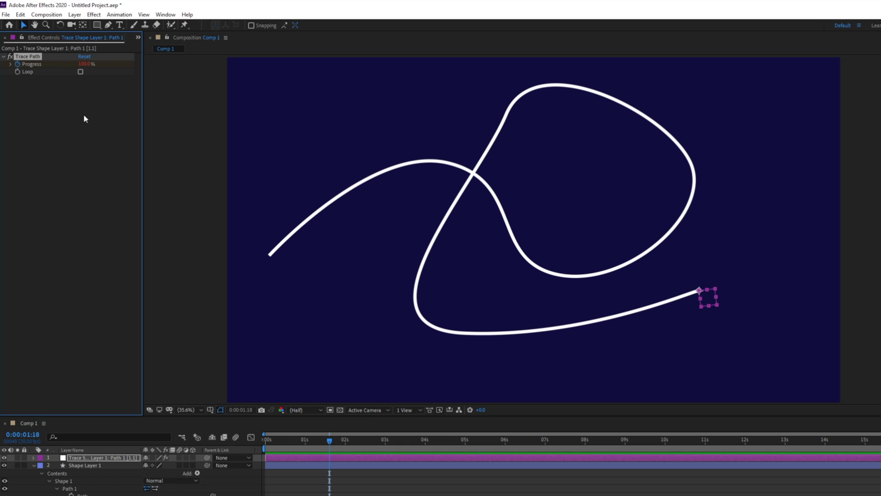
- Add Trim Paths to Shape Layer 1's curved line
click(108, 465)
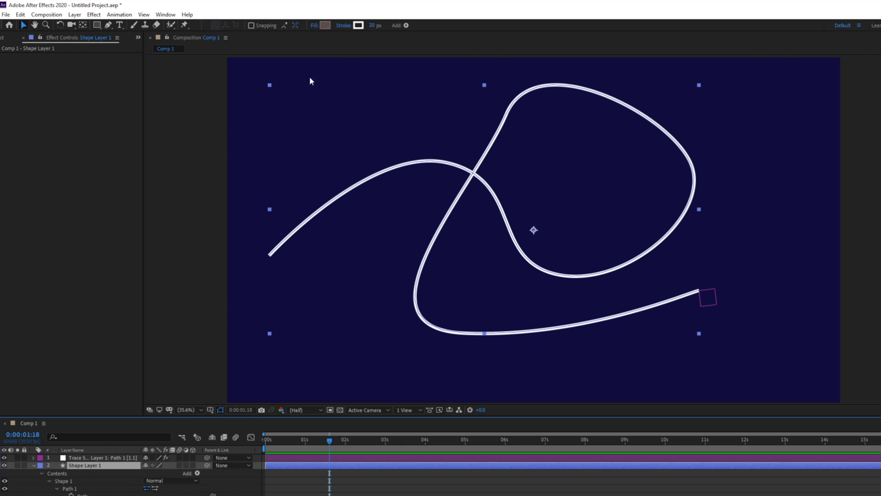
click(406, 26)
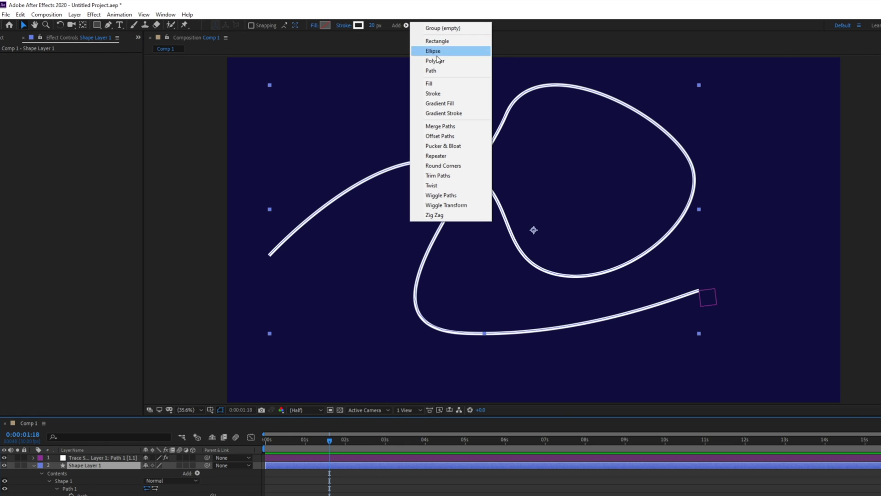
click(439, 176)
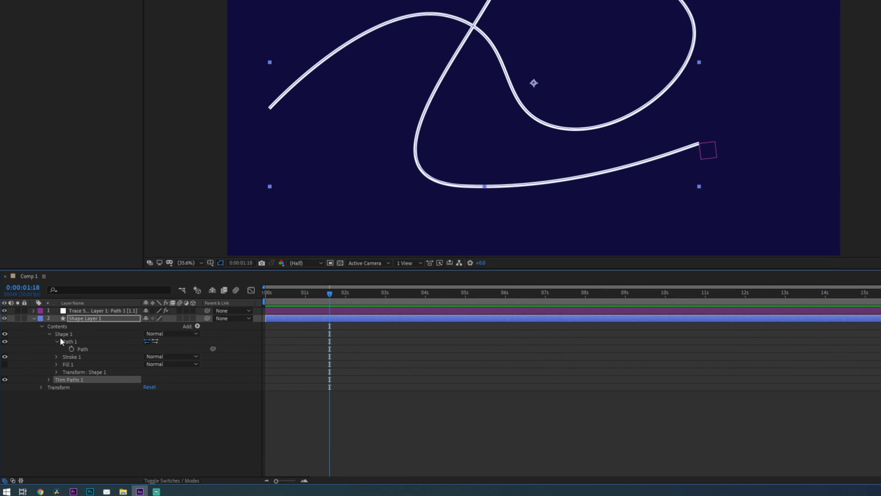
- Pick-whip Trim Paths End to Trace Path Progress via an expression and scrub to check the draw-on
click(48, 380)
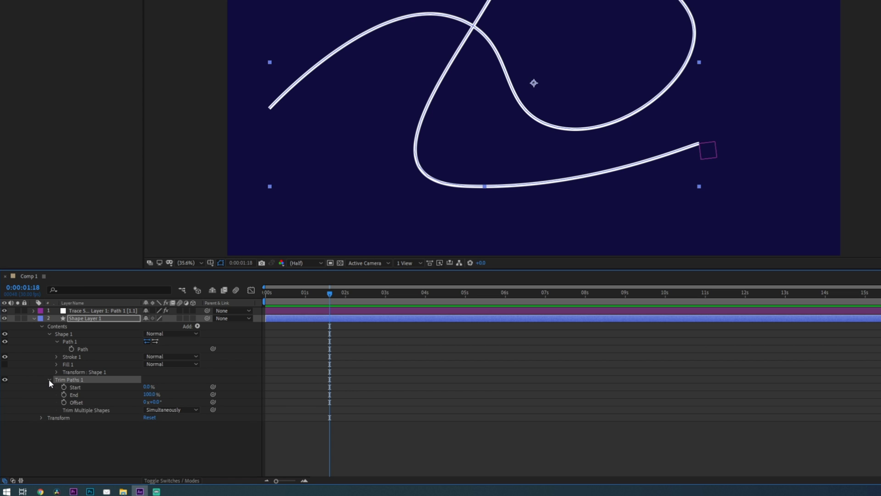
alt+click(64, 395)
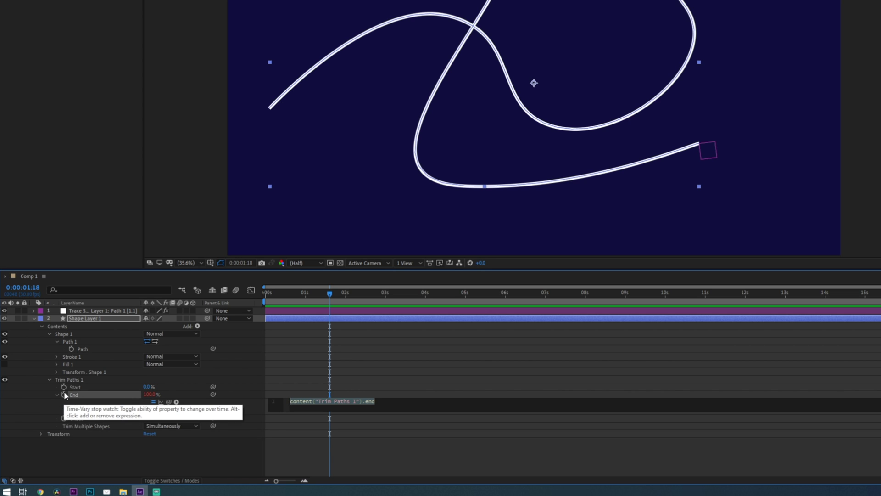
click(124, 311)
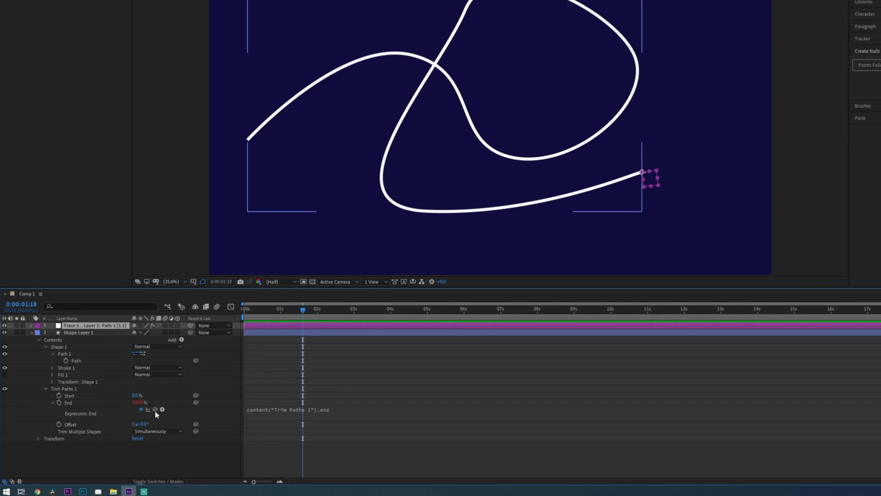
mouse_move(155, 409)
mouse_down()
mouse_move(125, 206)
mouse_move(64, 0)
mouse_move(29, 0)
mouse_up()
drag(25, 49, 24, 51)
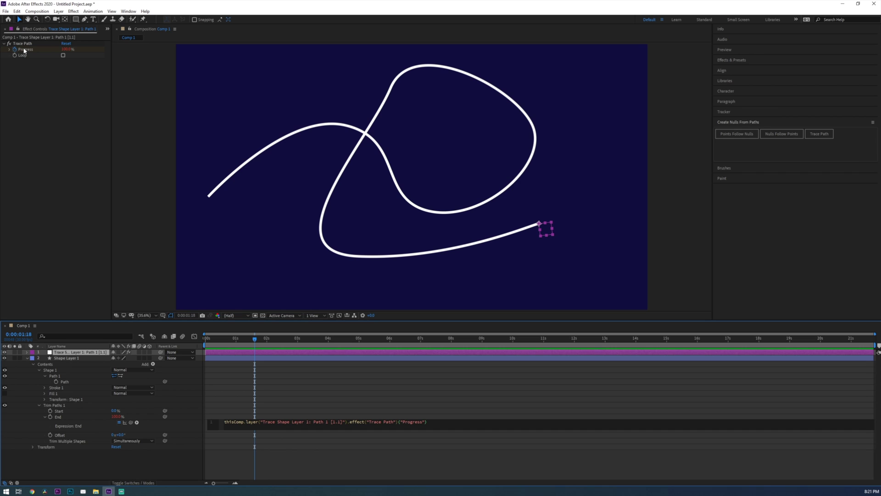
click(28, 82)
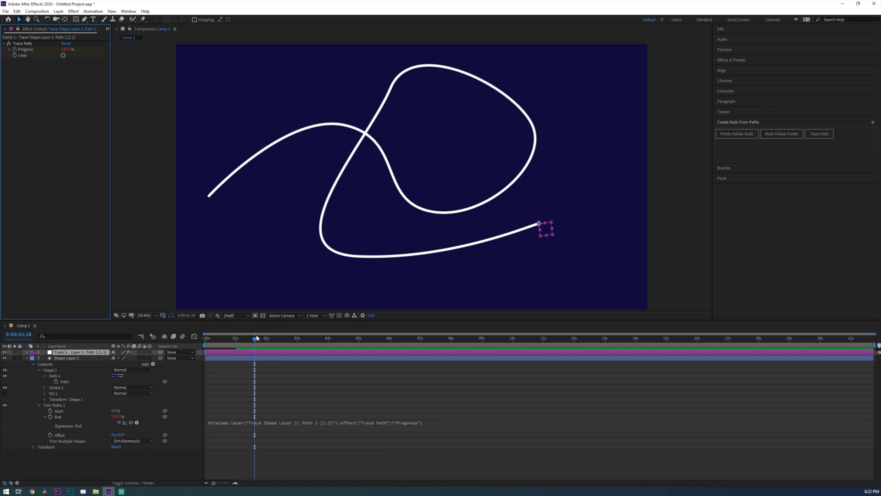
click(239, 339)
drag(239, 339, 201, 344)
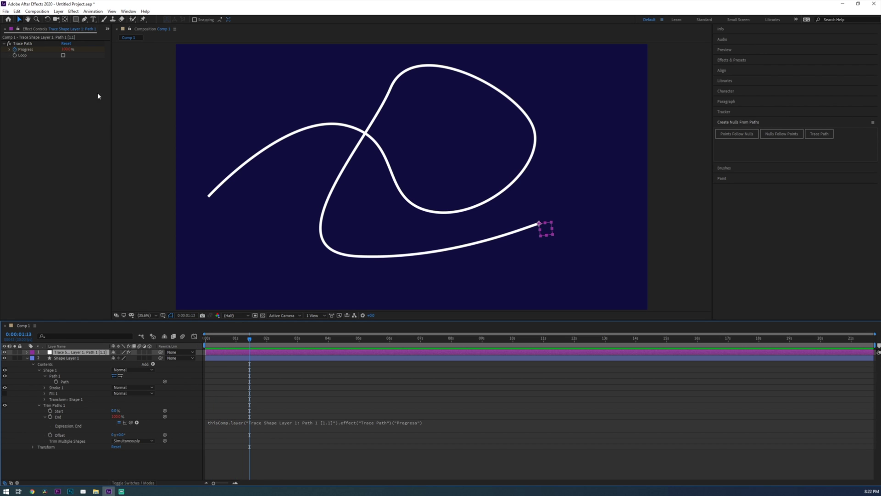
- Create a new empty shape layer from the Layer > New menu
click(58, 11)
mouse_move(69, 20)
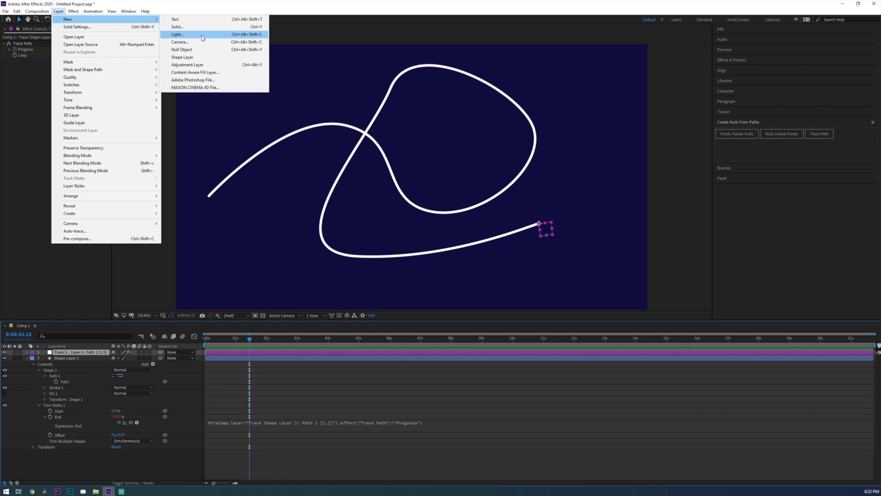
click(182, 57)
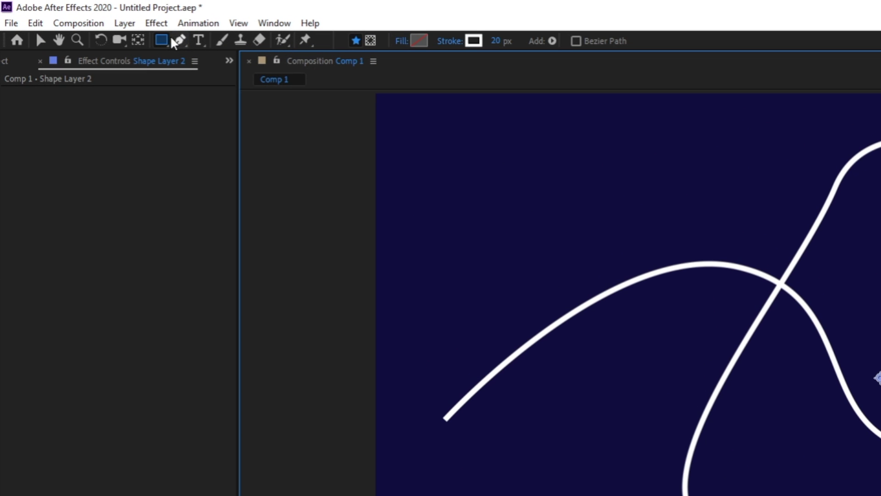
- Draw a pentagon with the Polygon tool over the curve's left part and fill it white
click(166, 36)
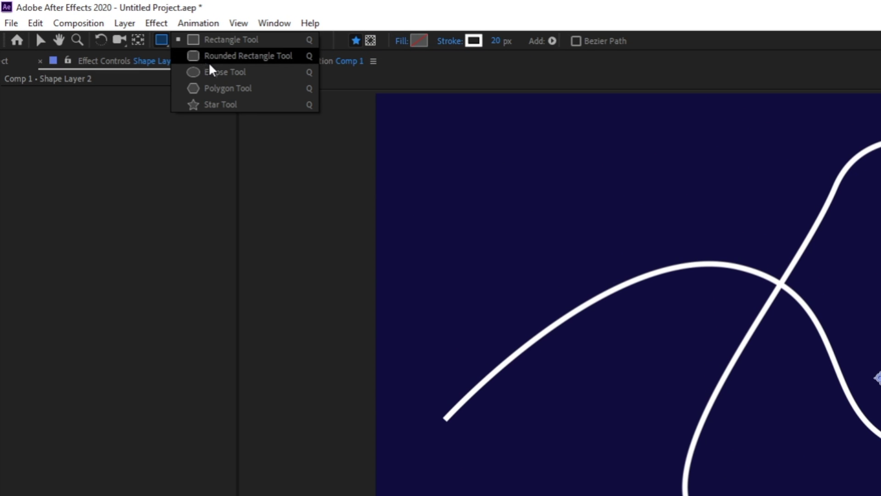
click(217, 77)
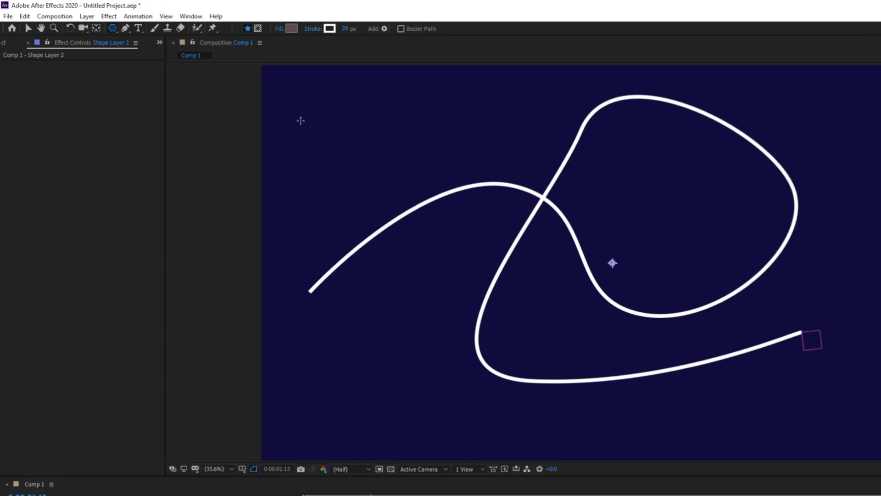
drag(424, 200, 494, 251)
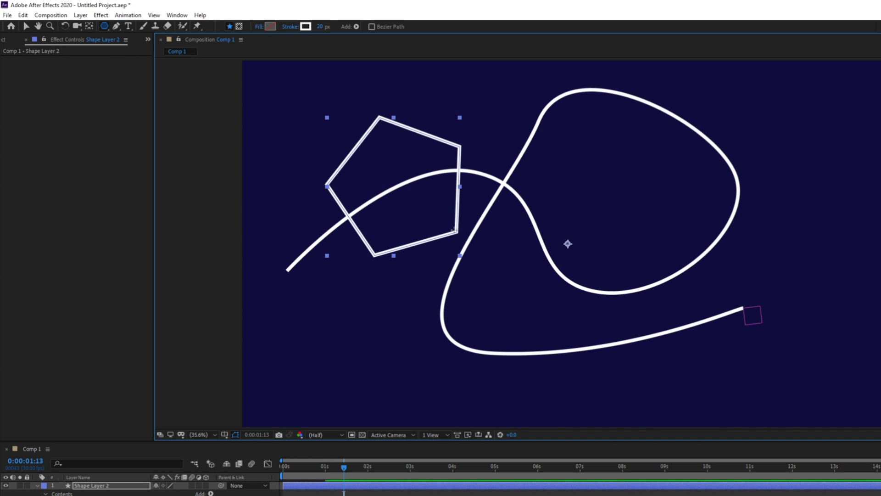
click(270, 27)
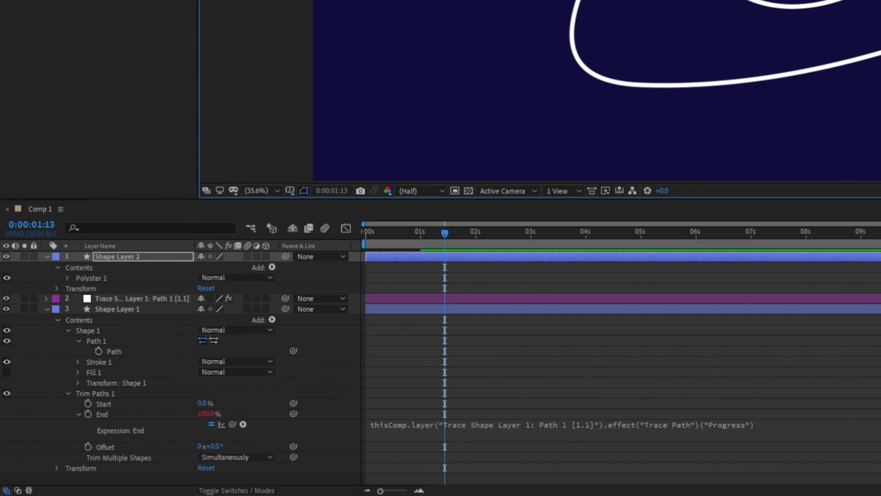
- Change Polystar Path 1's Points from 5 to 3 to turn the pentagon into a triangle
click(68, 277)
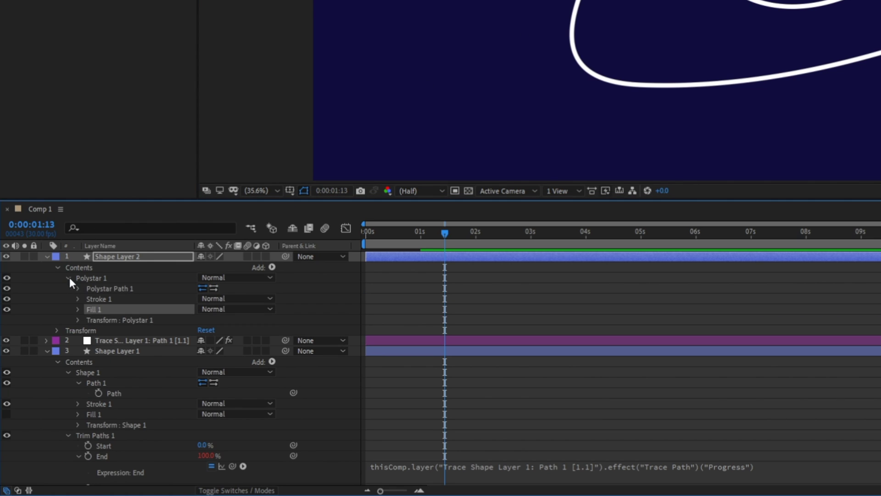
click(78, 288)
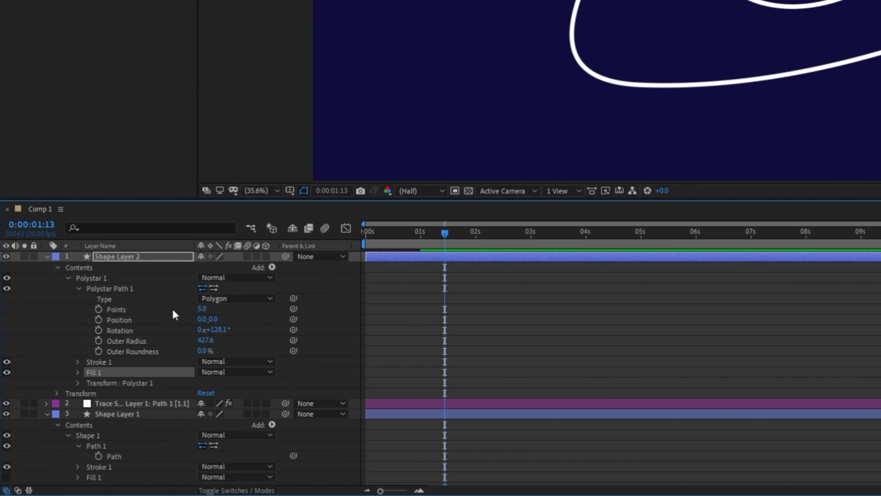
click(202, 309)
text(3)
key(Return)
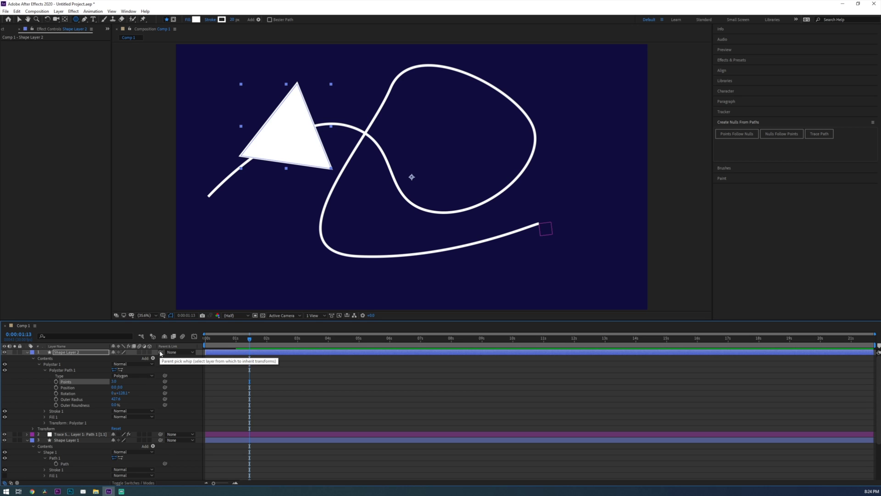
- Parent Shape Layer 2 to the Trace layer and scale the triangle down to arrowhead size
drag(160, 352, 98, 433)
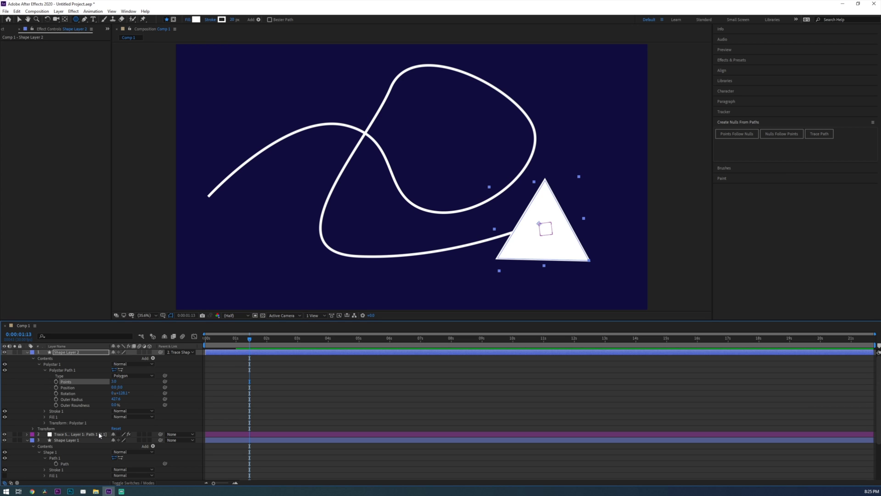
click(33, 428)
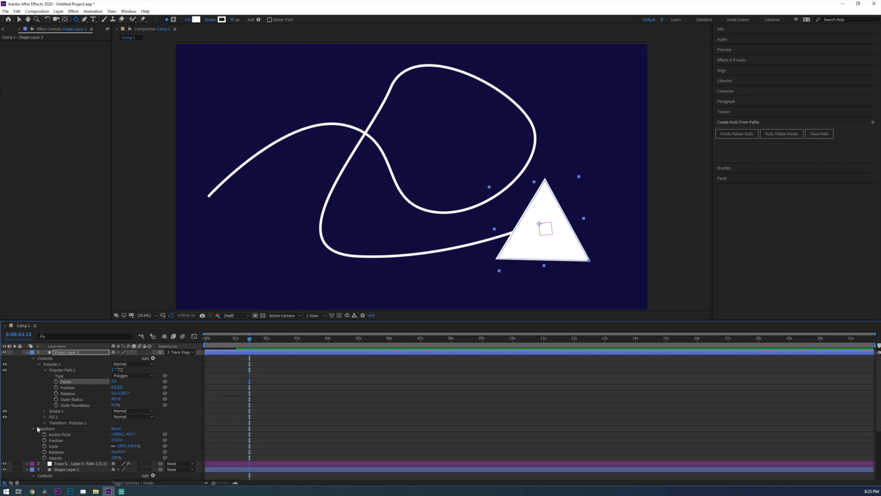
drag(120, 446, 102, 452)
- Preview the animation from frame 0, with the line drawing on behind the arrowhead
key(Home)
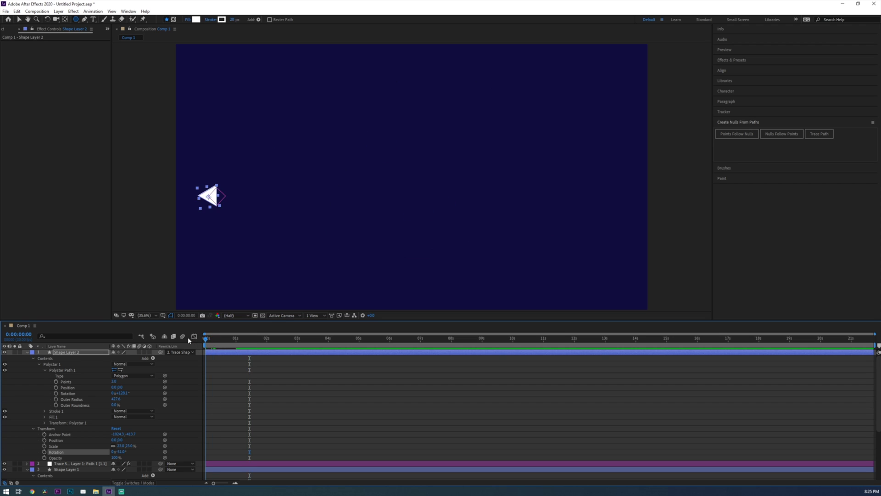
key(space)
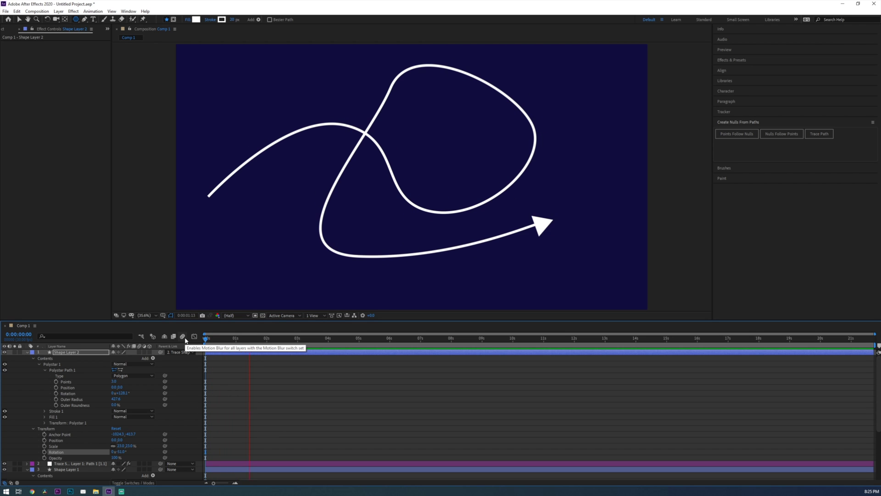